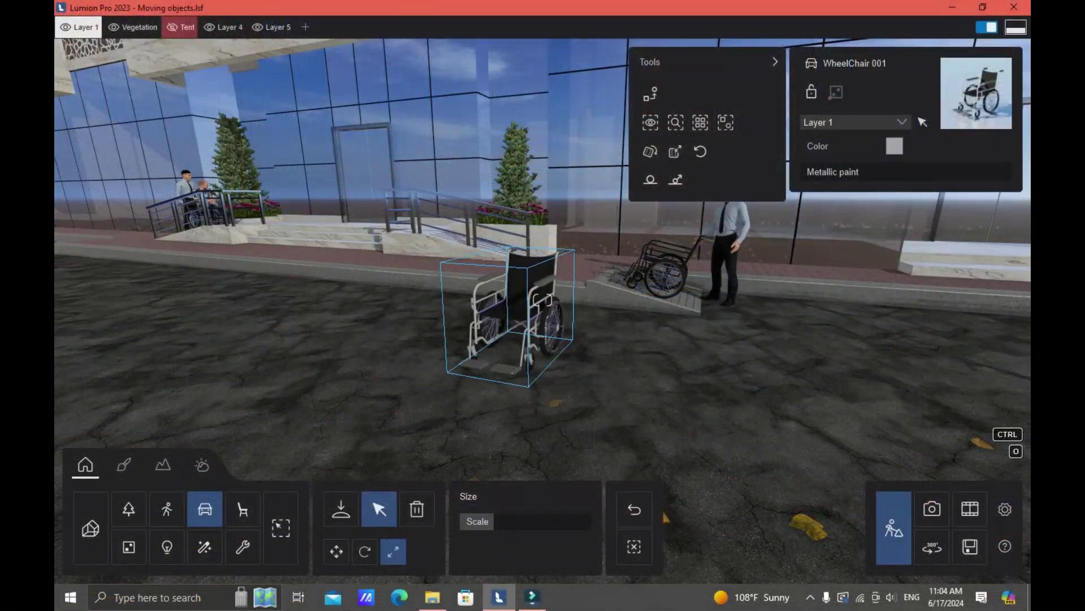
Step: Rotate the wheelchair on the road to face the ramp side and leave a duplicate by moving it sideways
key(r)
drag(527, 387, 526, 363)
key(m)
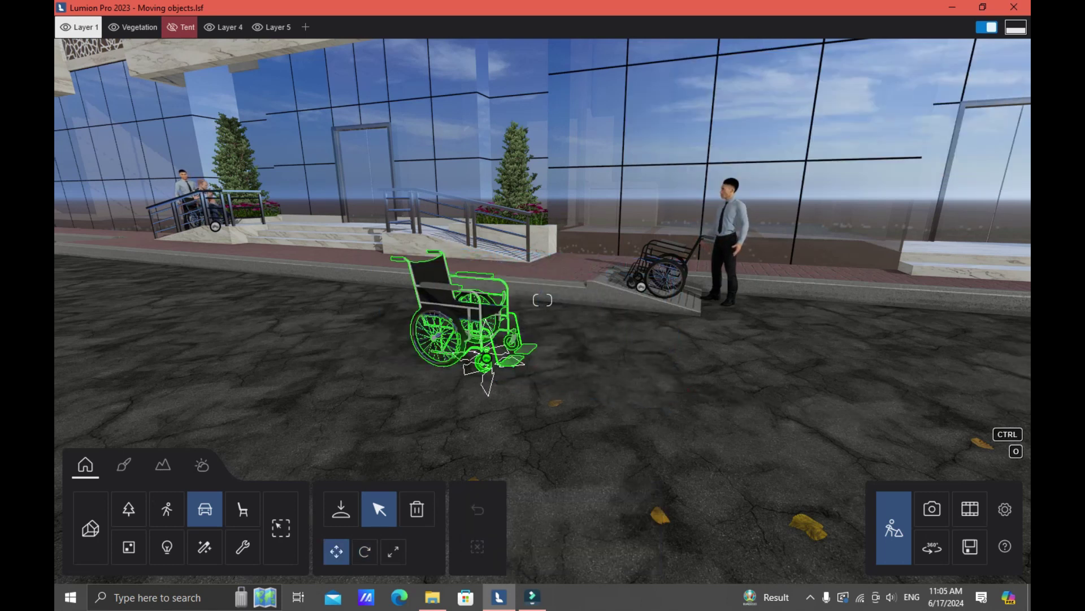
alt+drag(486, 357, 356, 345)
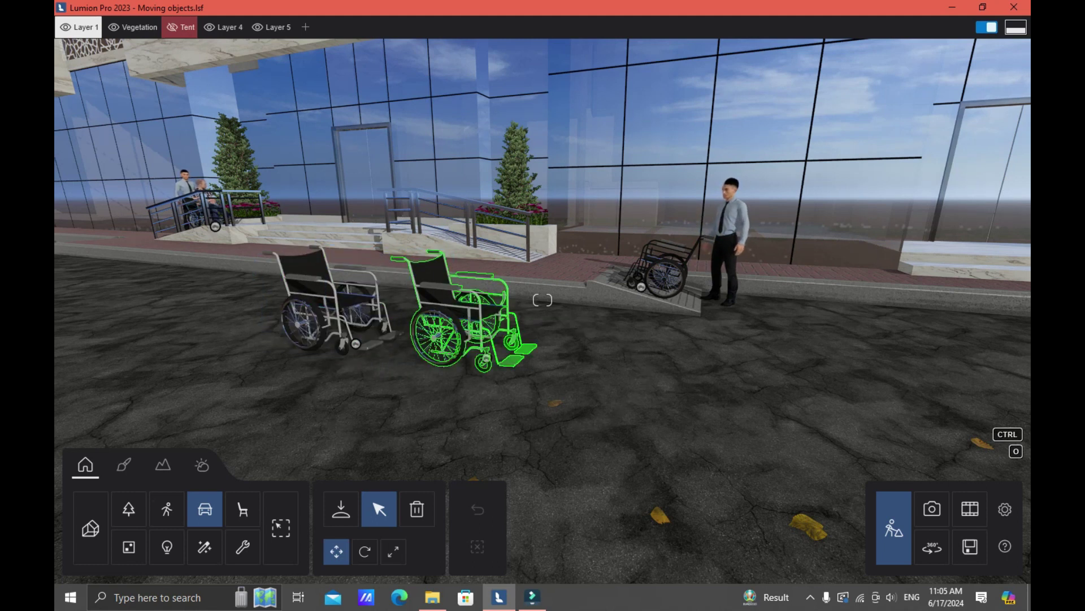
Step: Reposition the wheelchair on the curb ramp with its tilt following the ramp's slope
key(f)
mouse_move(641, 286)
mouse_down()
mouse_move(748, 327)
mouse_move(673, 309)
mouse_move(645, 289)
mouse_up()
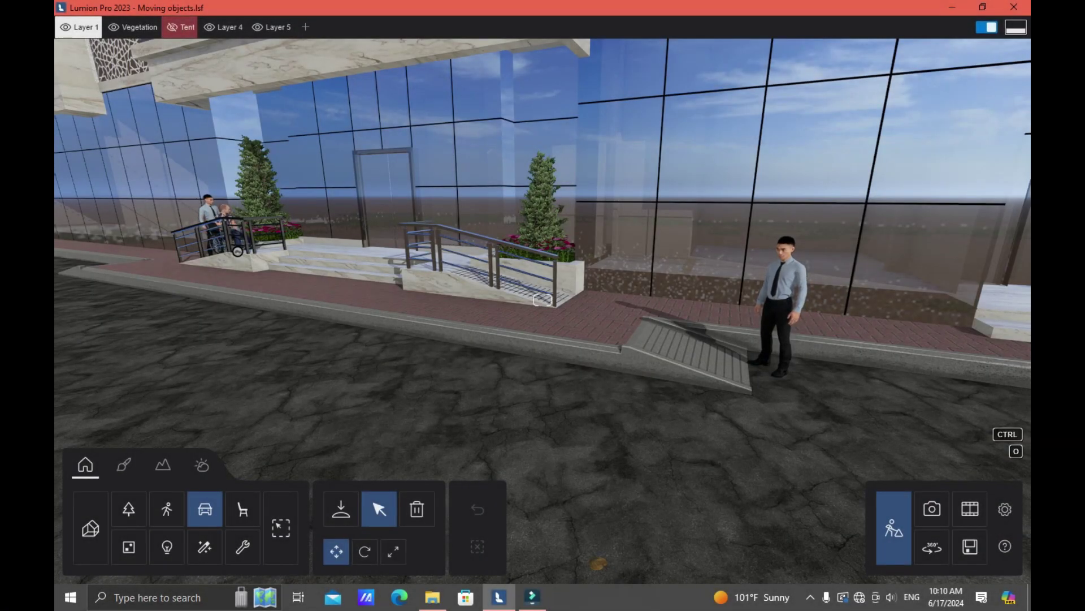
Step: Place a WheelChair 001 from the transport library on the road at about X 65.66 m, Z 29.04 m, and clear the selection
click(341, 509)
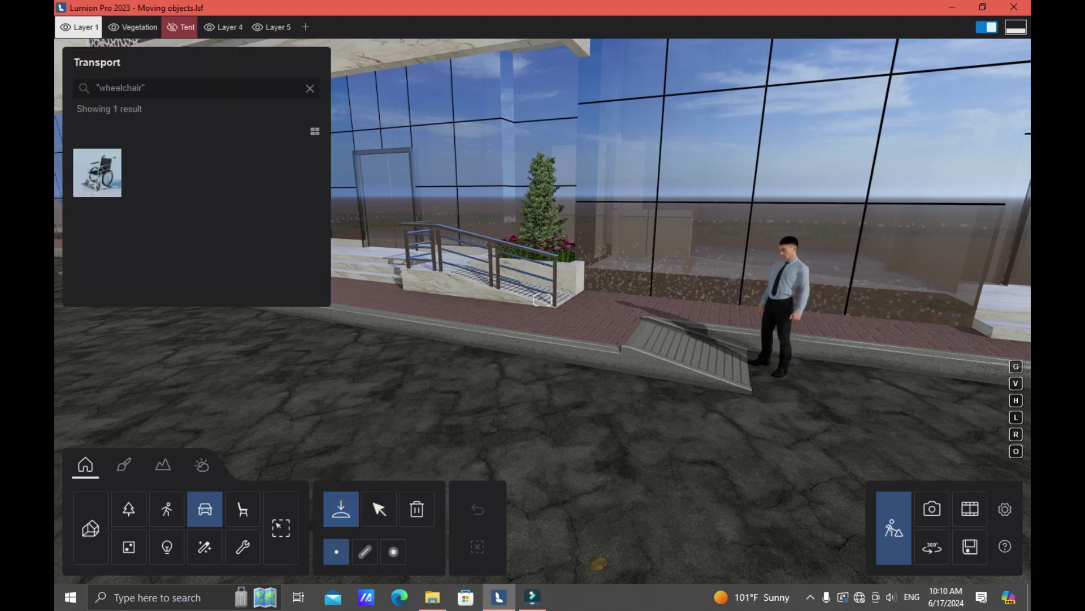
click(97, 173)
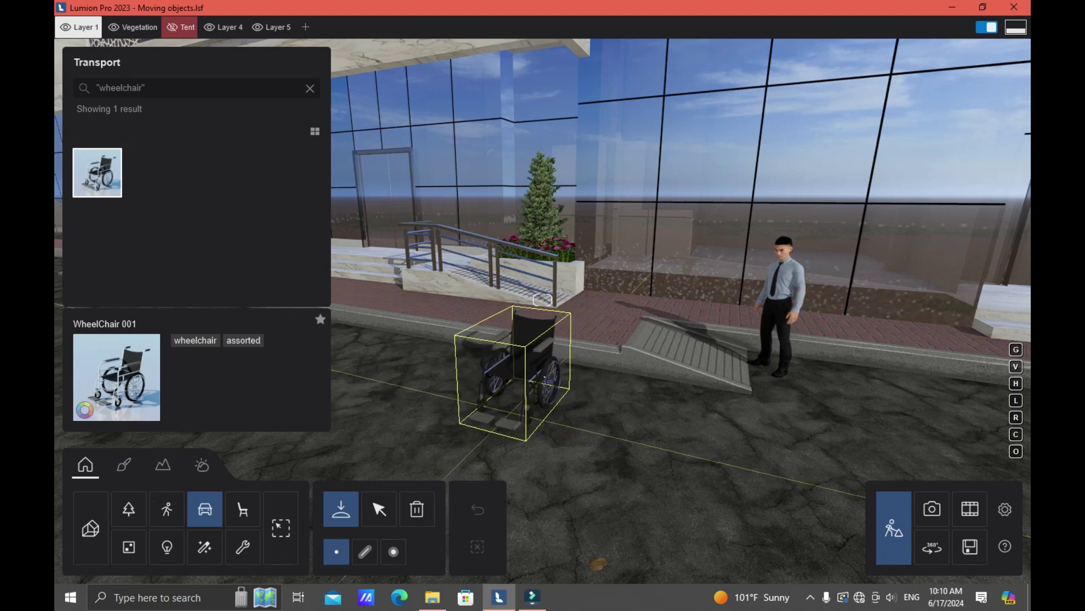
click(537, 414)
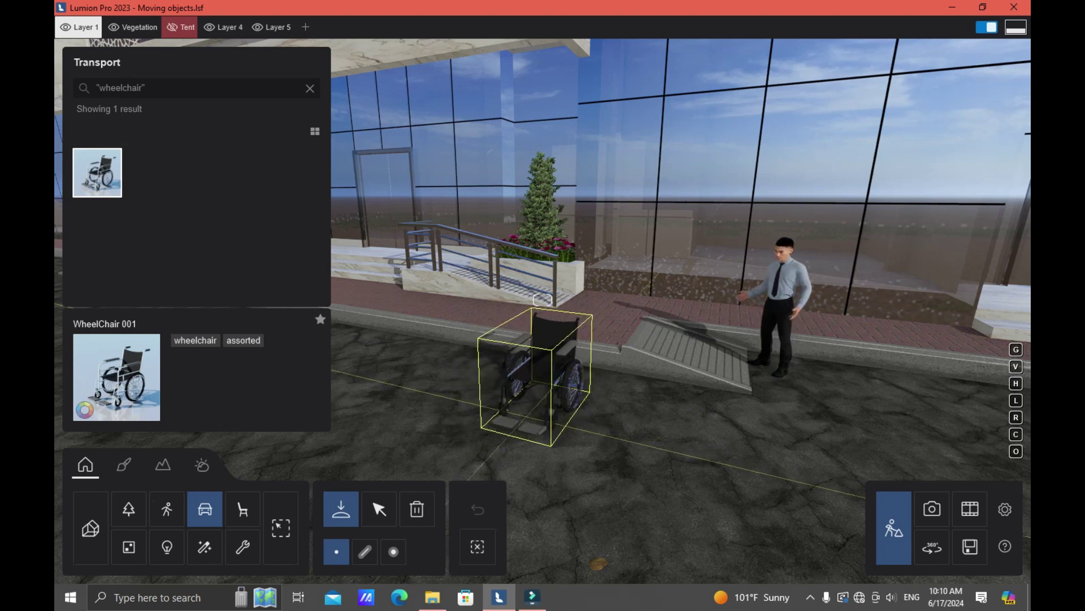
click(379, 509)
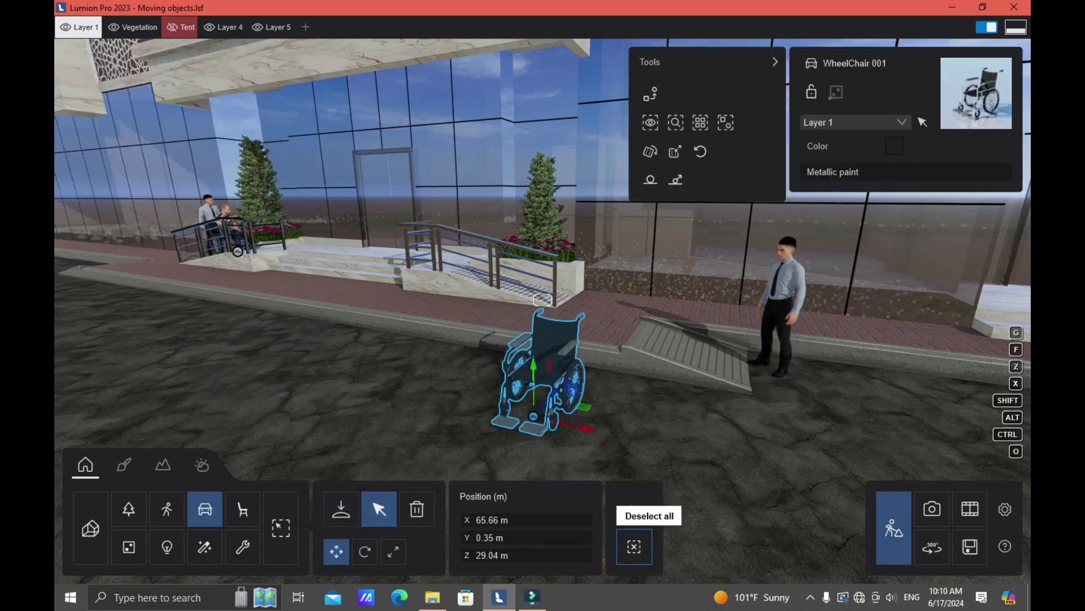
click(634, 546)
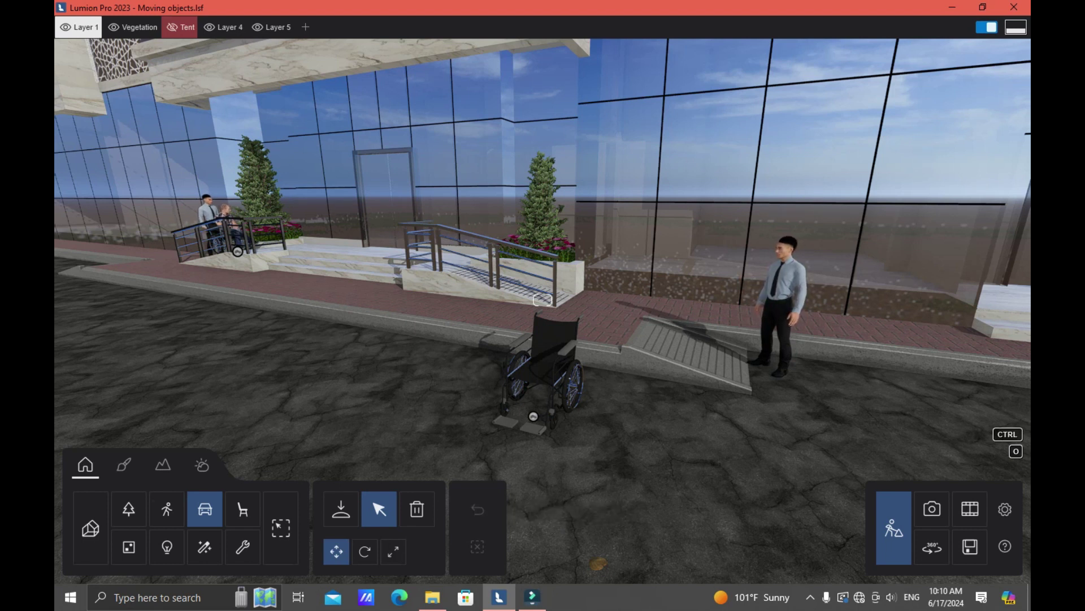
Step: Try resizing the wheelchair on the road freely with the Scale tool
key(l)
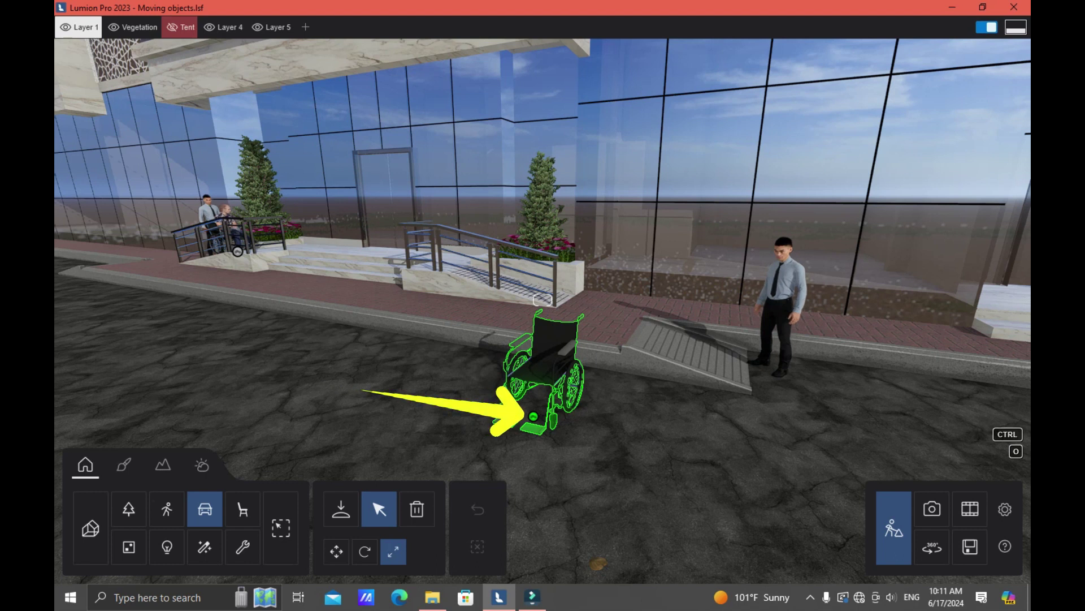
click(533, 416)
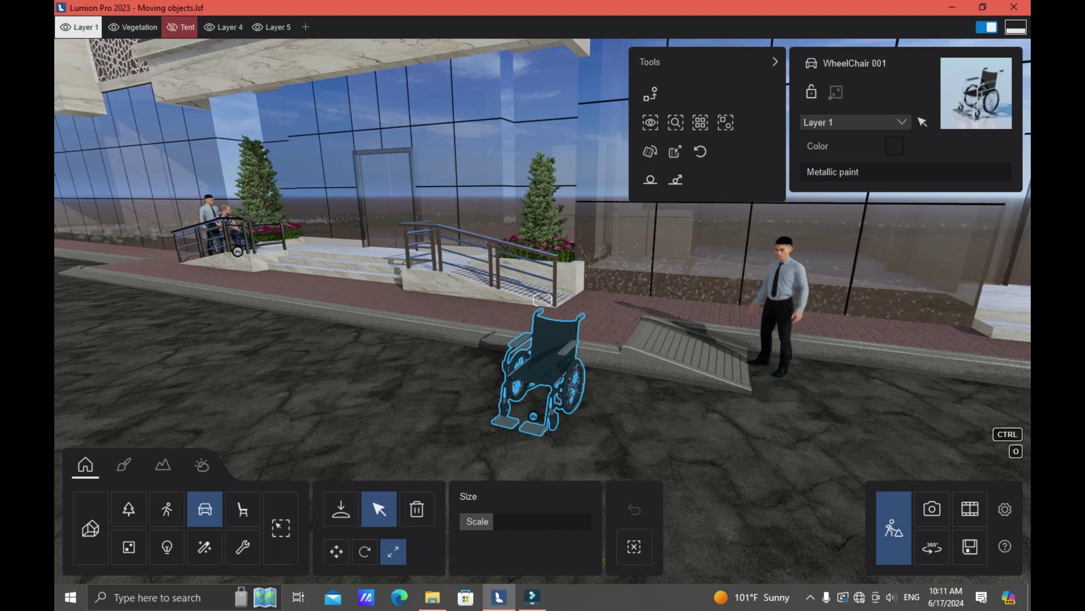
drag(492, 521, 521, 521)
drag(533, 339, 533, 409)
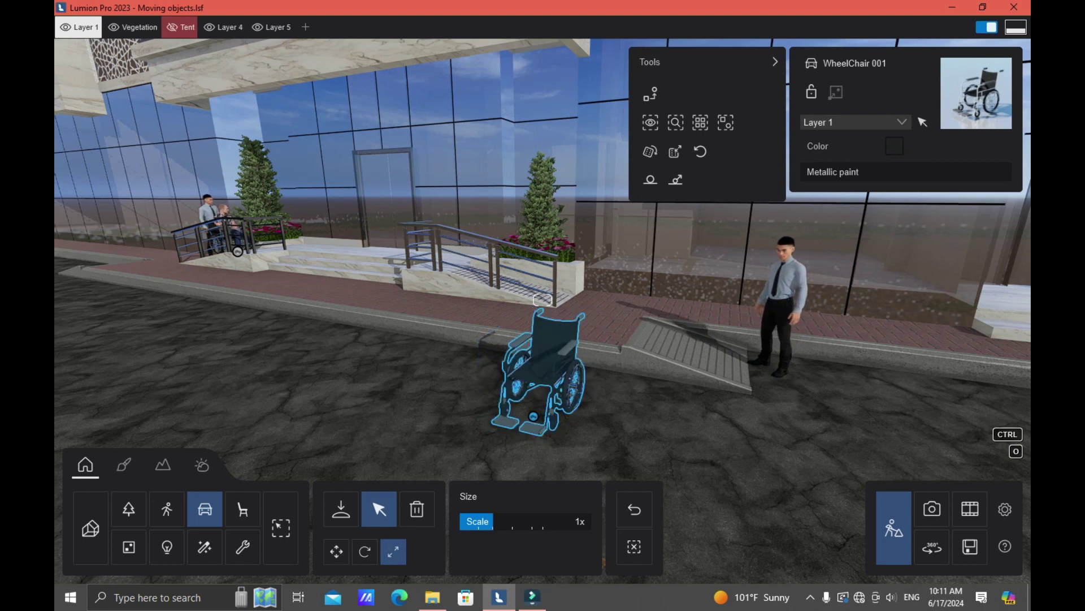
Step: Set the wheelchair's scale to 2, adjust its size freely in the scene and clear the selection
click(580, 522)
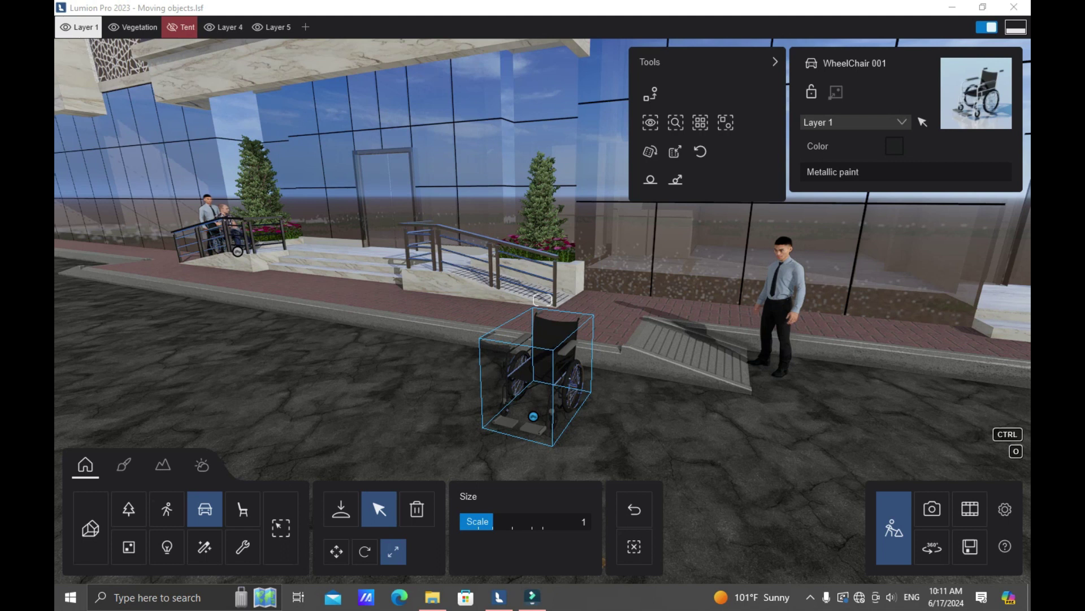
key(BackSpace)
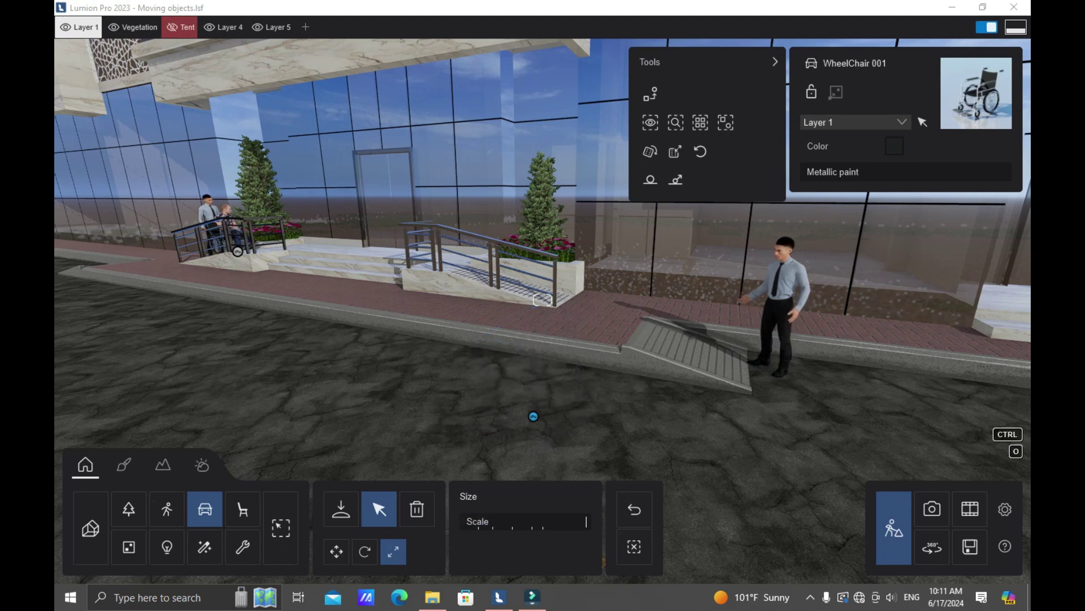
text(2)
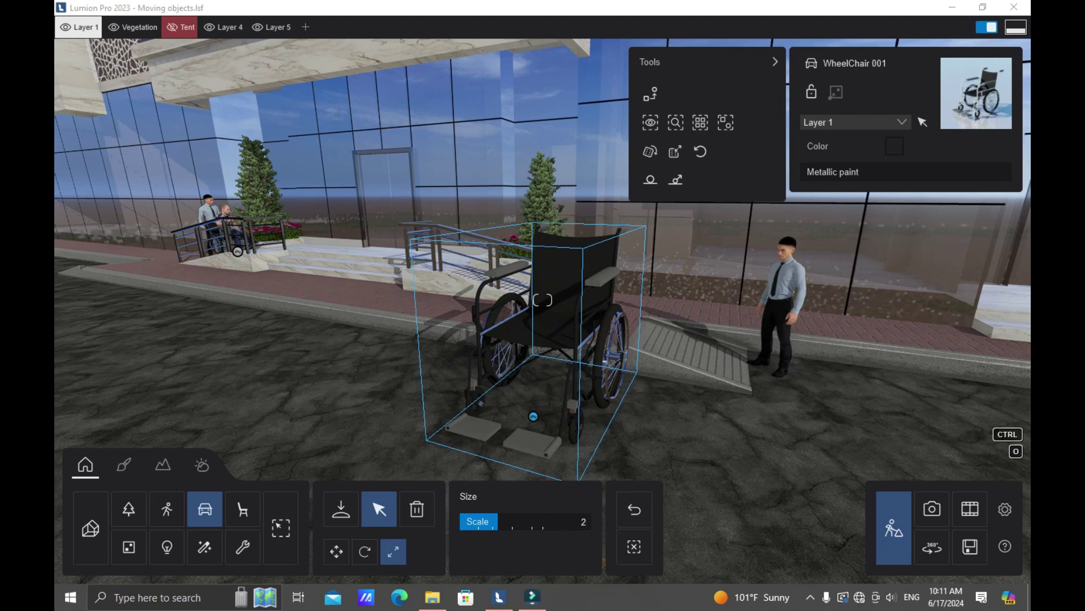
key(Return)
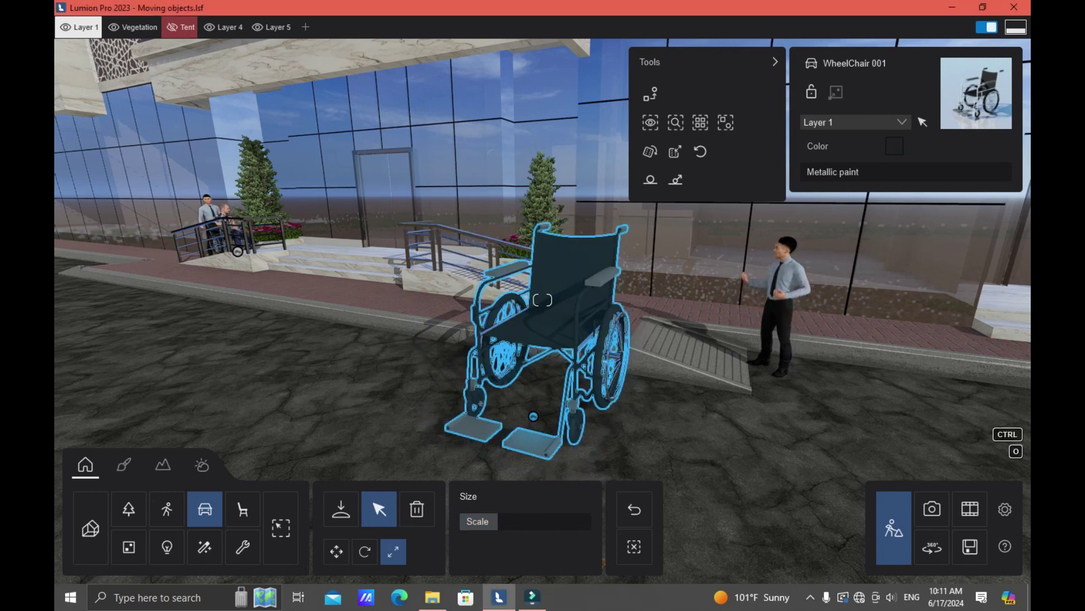
drag(533, 416, 463, 429)
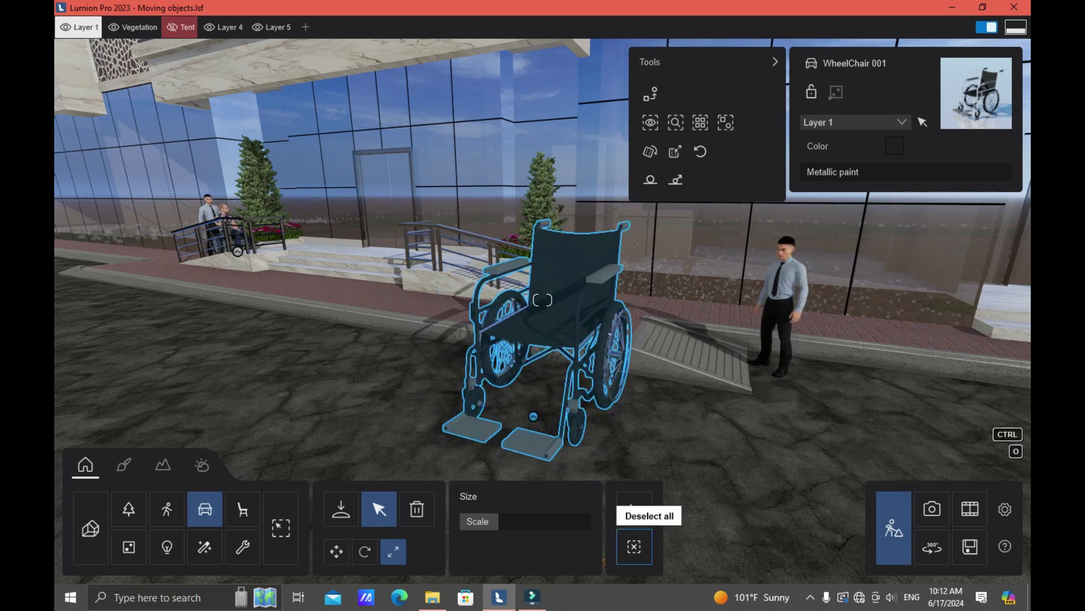
click(633, 547)
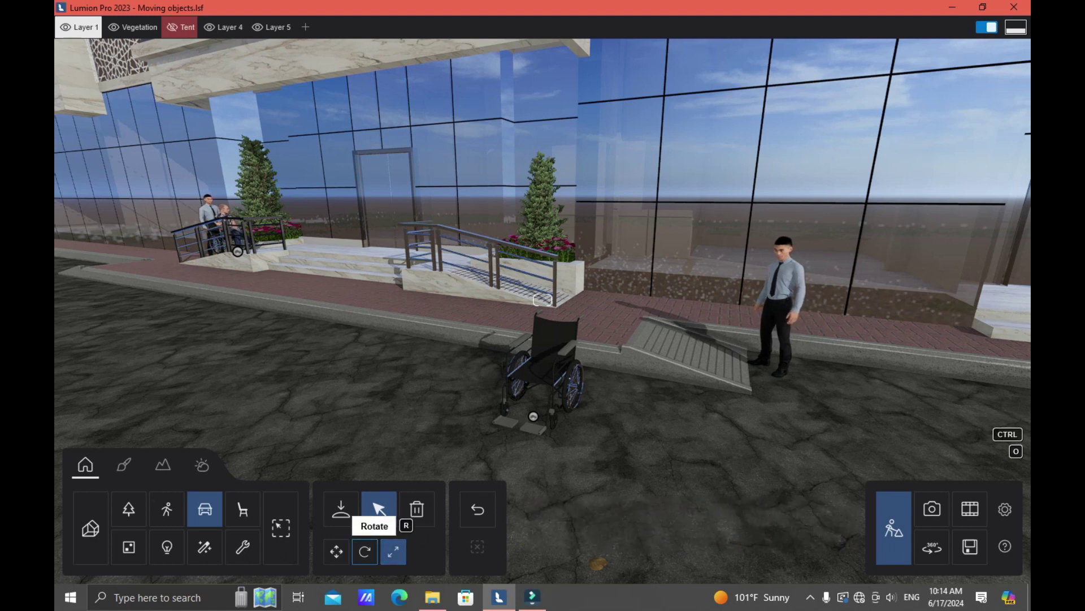
Step: Try rotating the wheelchair freely with the Rotate tool's axis arcs and its centre point
click(365, 551)
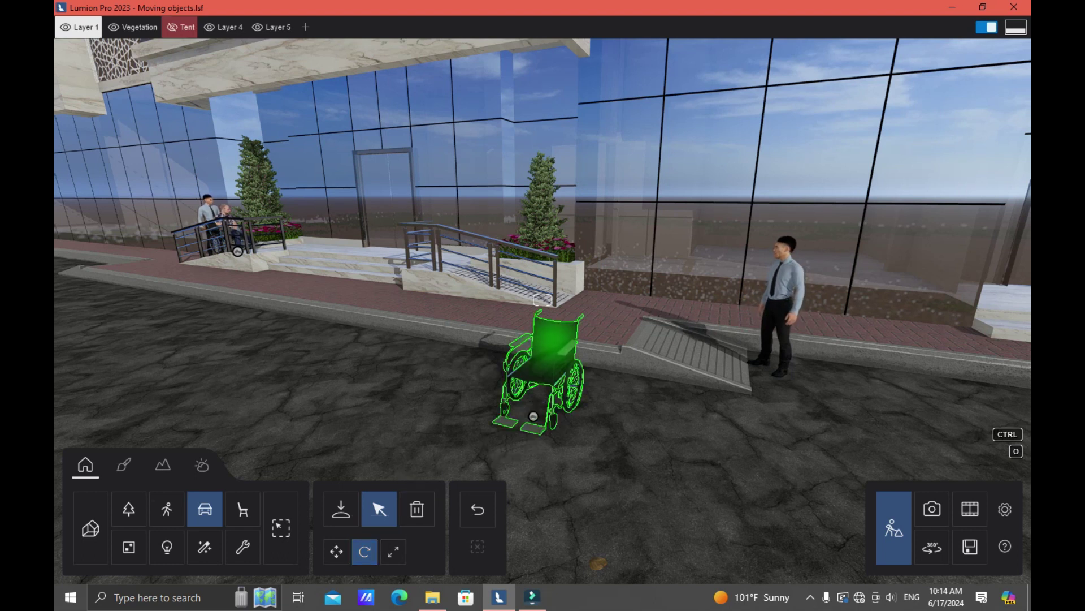
click(533, 417)
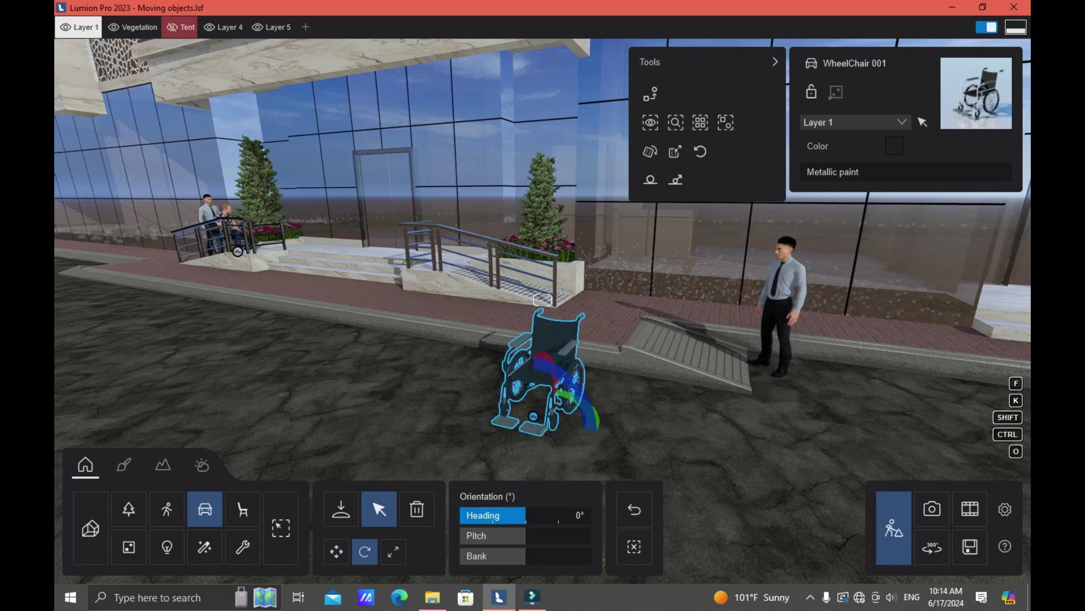
drag(574, 396, 533, 416)
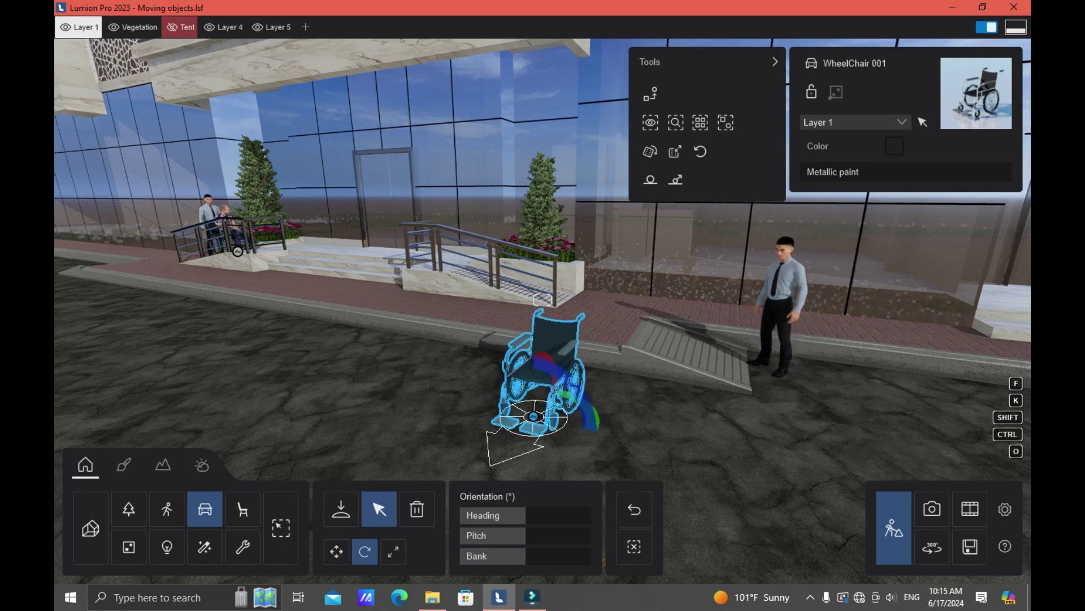
drag(533, 416, 712, 416)
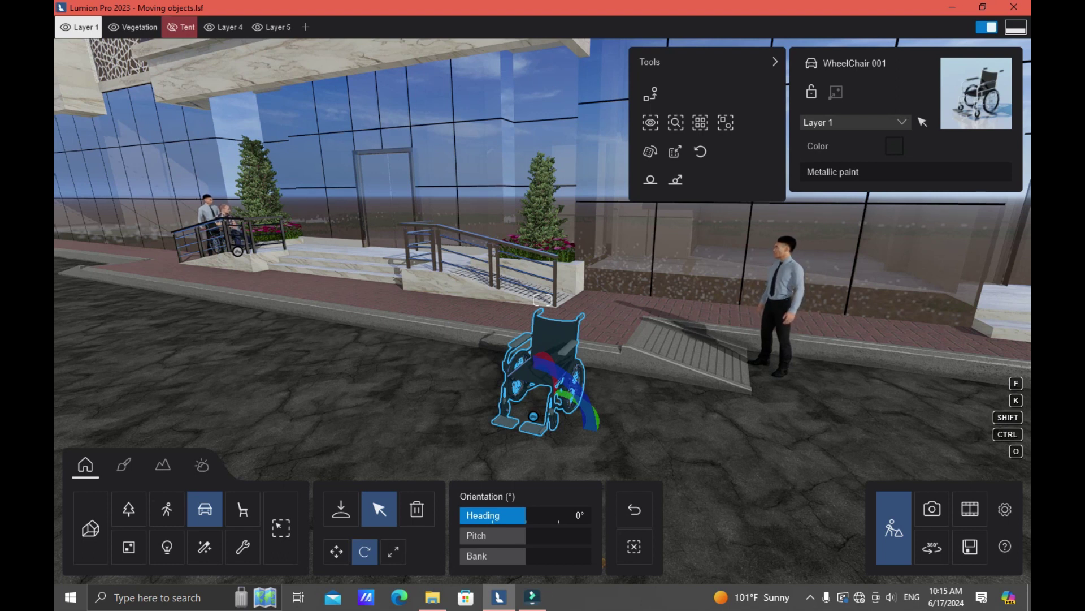
Step: Set the wheelchair's heading to 45° and clear the selection
click(580, 515)
text(45)
key(Return)
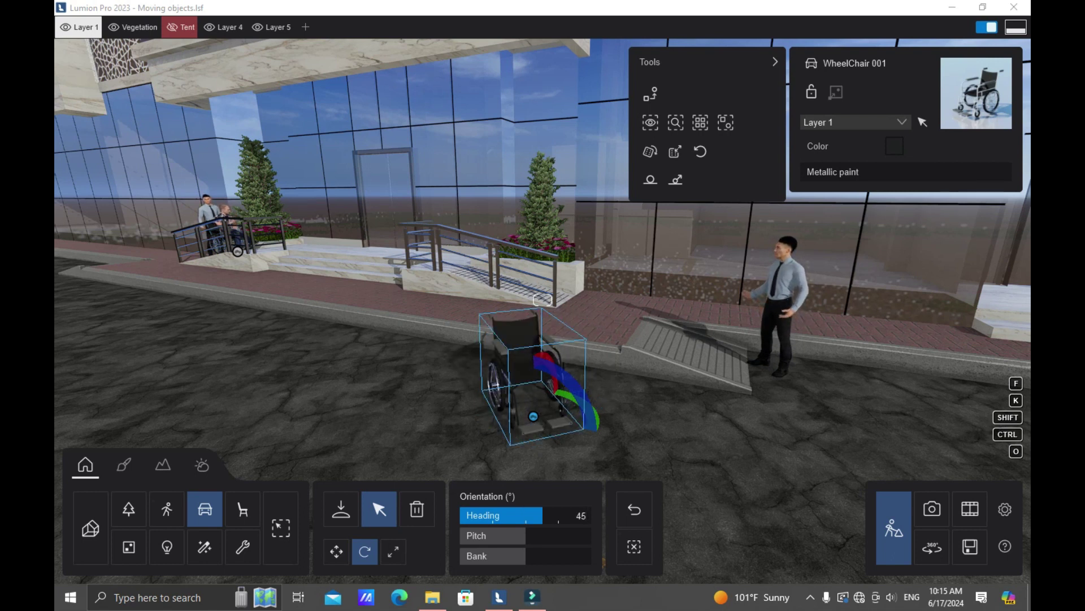
key(Return)
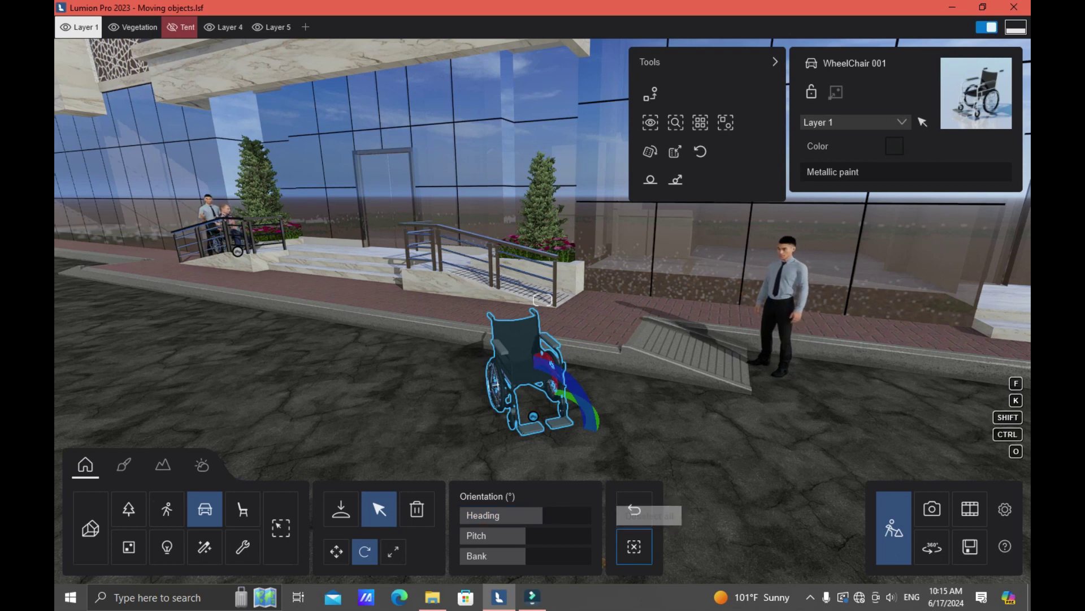
click(634, 546)
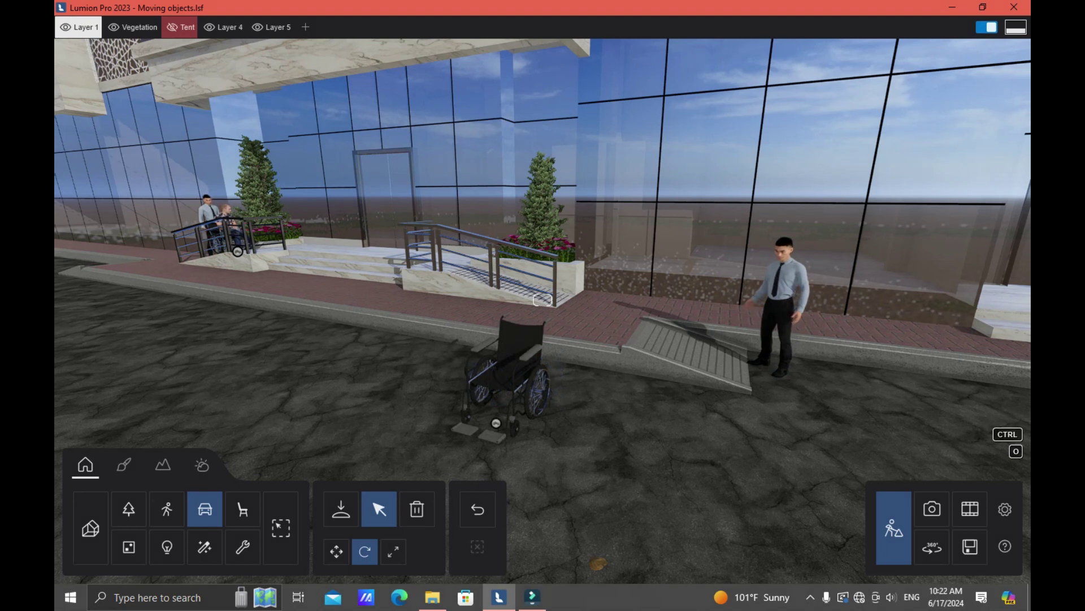
Step: Move the wheelchair along its individual axes to about X 65.36 m, Y 0.14 m, Z 29.00 m
key(m)
click(496, 423)
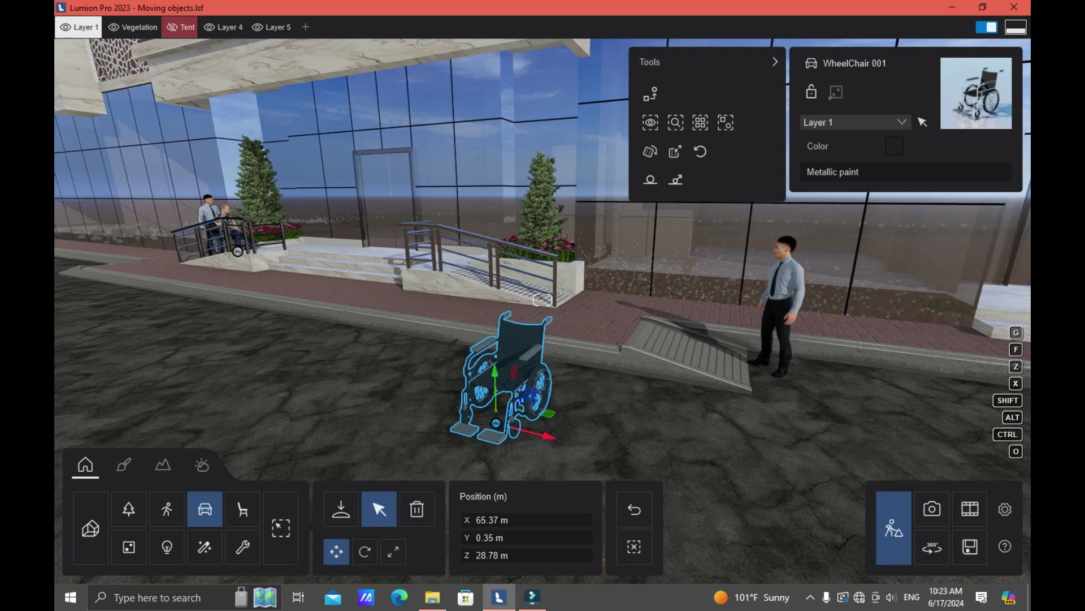
drag(537, 433, 537, 433)
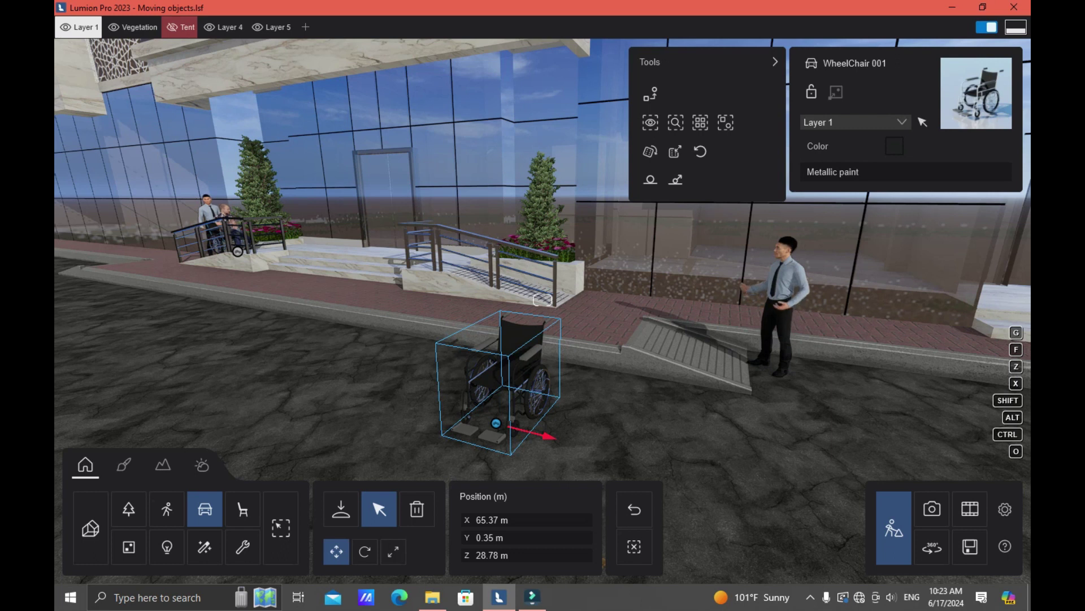
mouse_move(531, 432)
mouse_down()
mouse_move(634, 457)
mouse_move(438, 431)
mouse_move(582, 444)
mouse_move(535, 433)
mouse_up()
drag(493, 373, 507, 430)
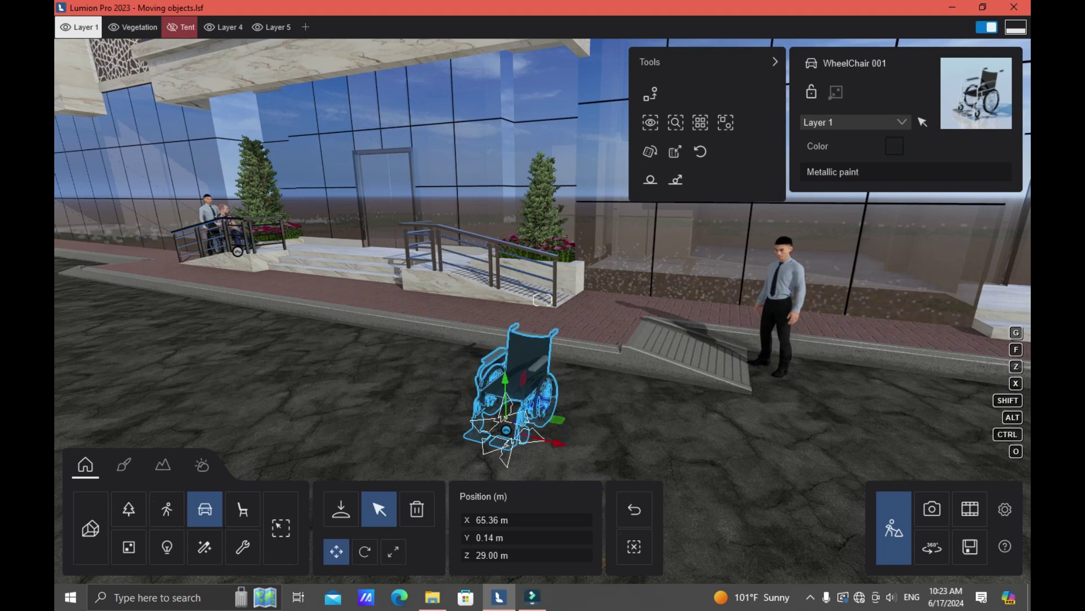
Step: Move the wheelchair horizontally across the road with X- and Z-axis constraints to about X 64.93 m, Z 29.00 m
drag(506, 430, 543, 429)
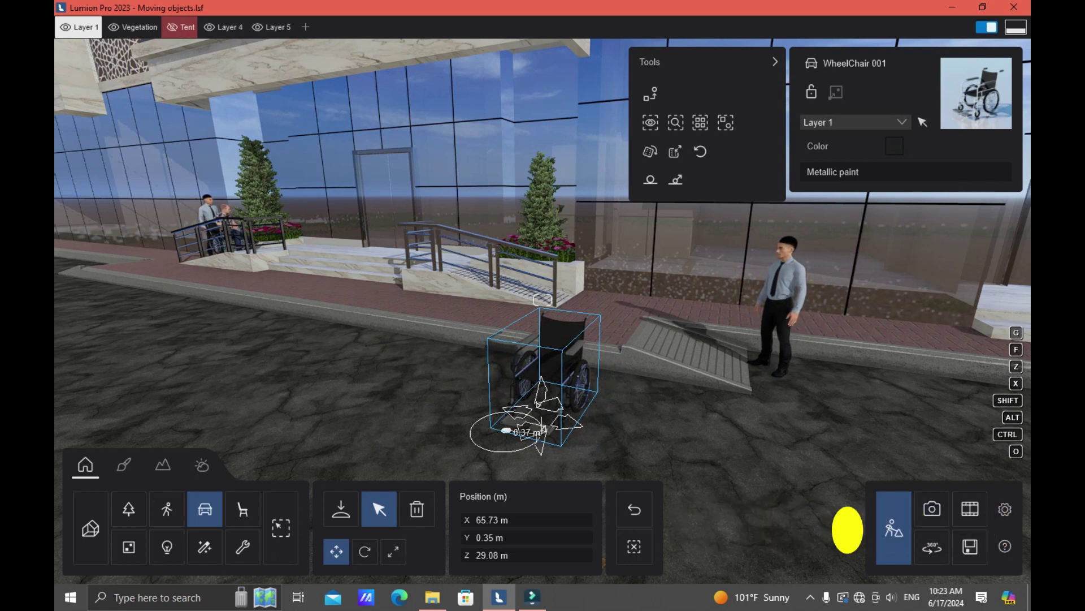
shift+drag(542, 428, 481, 458)
key(shift+x)
key(z)
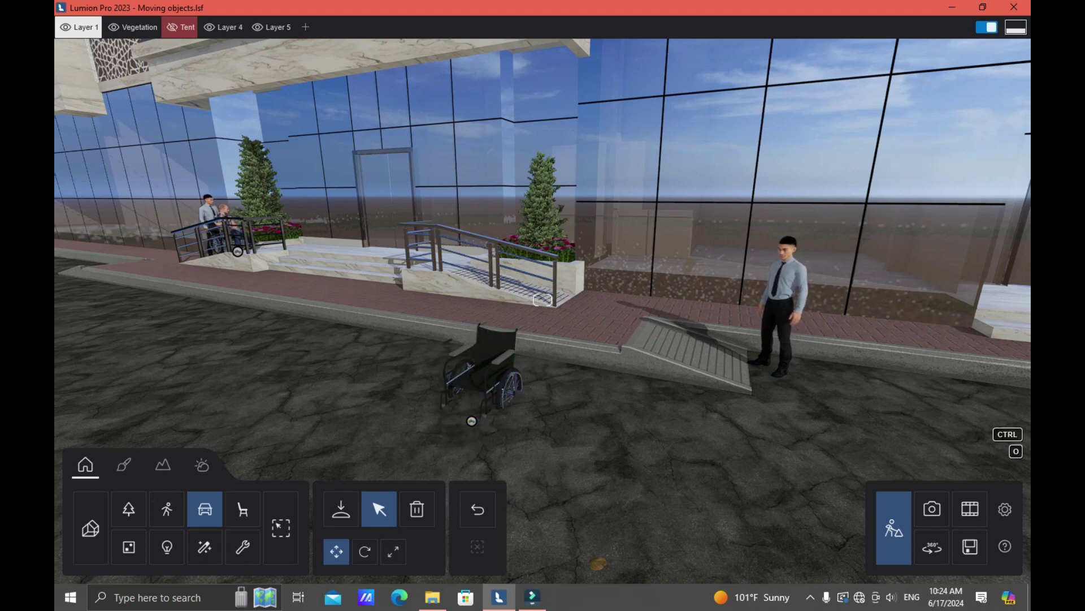
Step: Move the wheelchair to about X 65.26 m, Z 28.48 m with its orientation following the ground surface
click(471, 420)
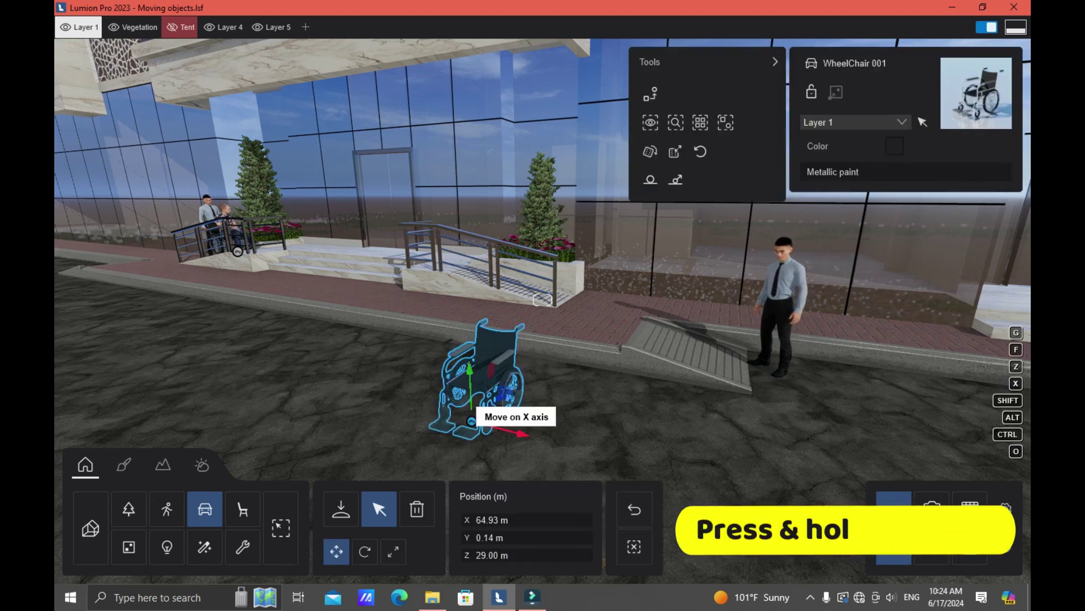
key(f)
drag(472, 421, 495, 424)
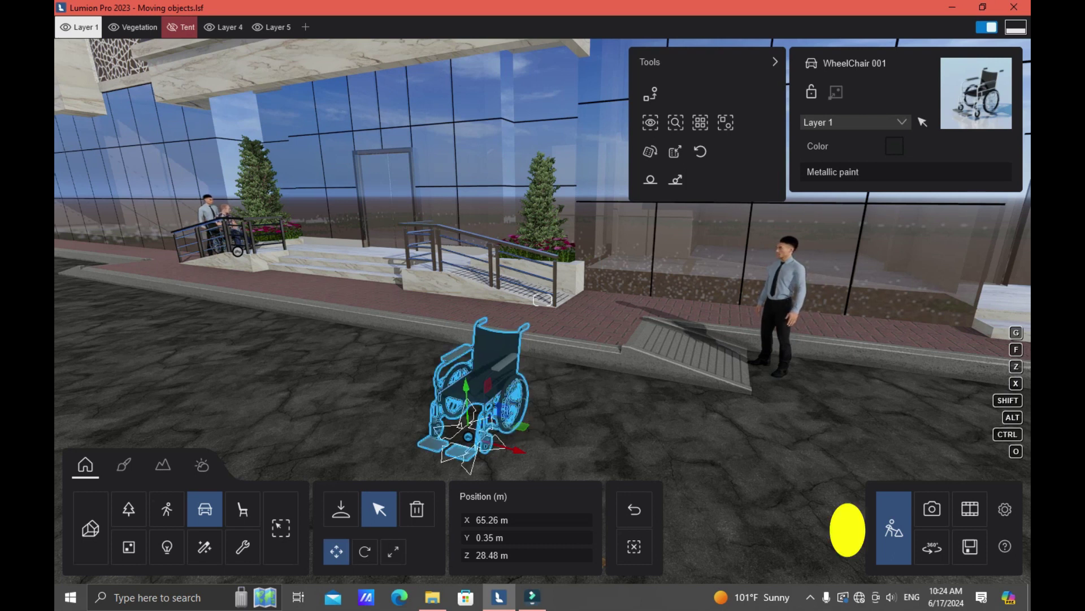
Step: Duplicate the wheelchair and slide the copy horizontally, constrained to the X axis, to about X 66.69 m, Z 28.48 m
alt+drag(468, 437, 376, 404)
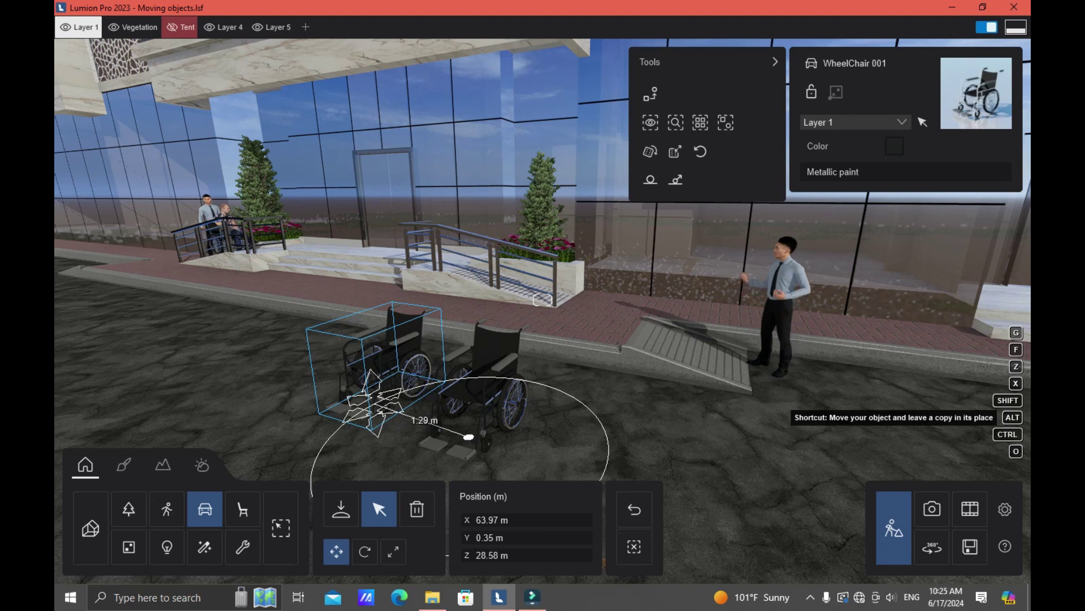
alt+drag(382, 411, 384, 413)
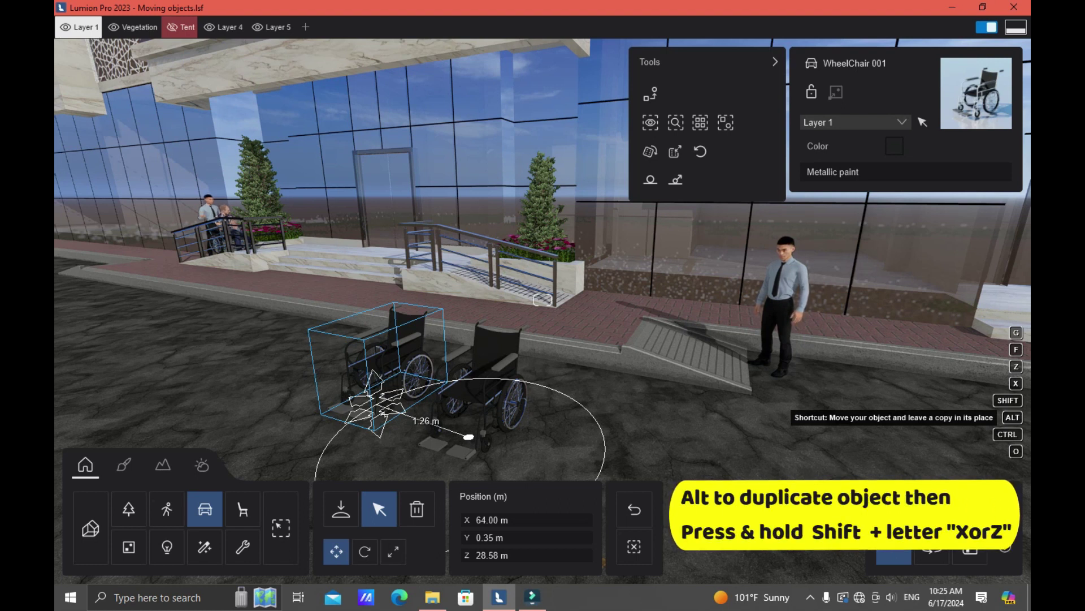
key(shift)
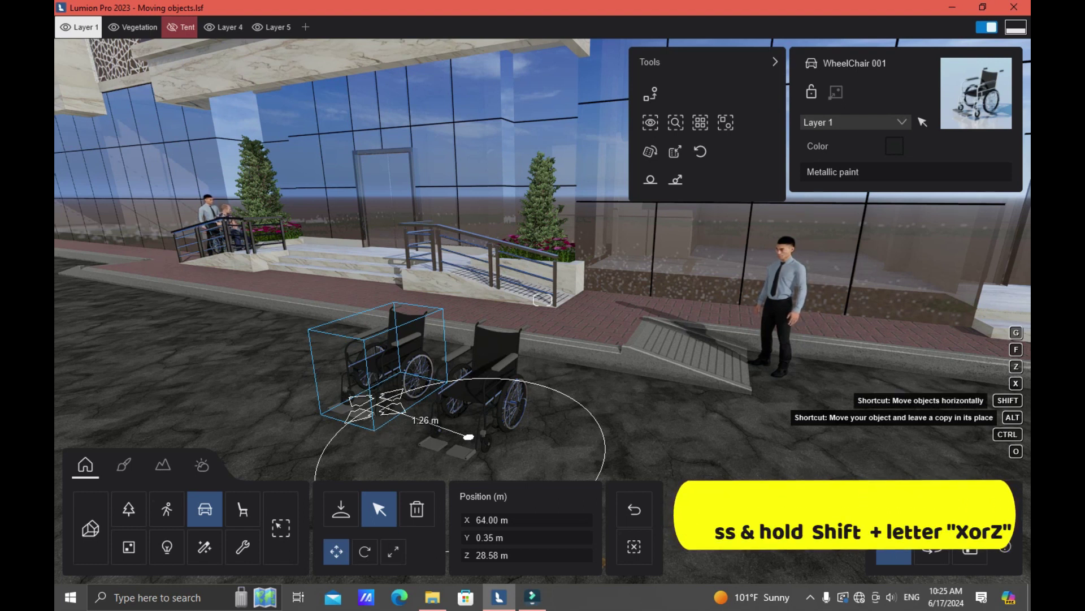
shift+drag(384, 406, 386, 406)
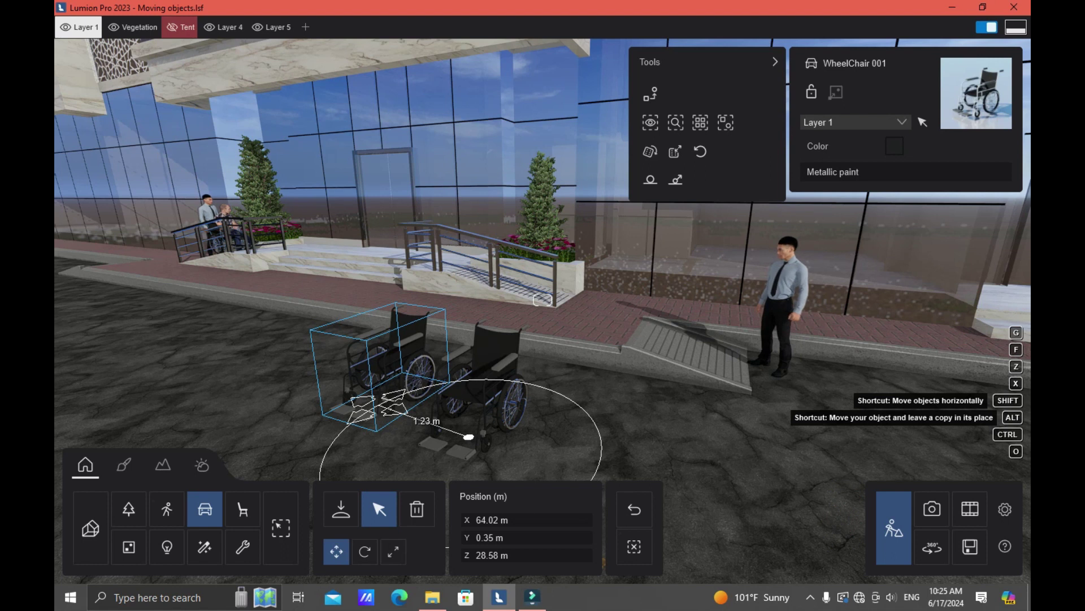
key(x)
alt+shift+drag(378, 406, 628, 463)
key(z)
key(x)
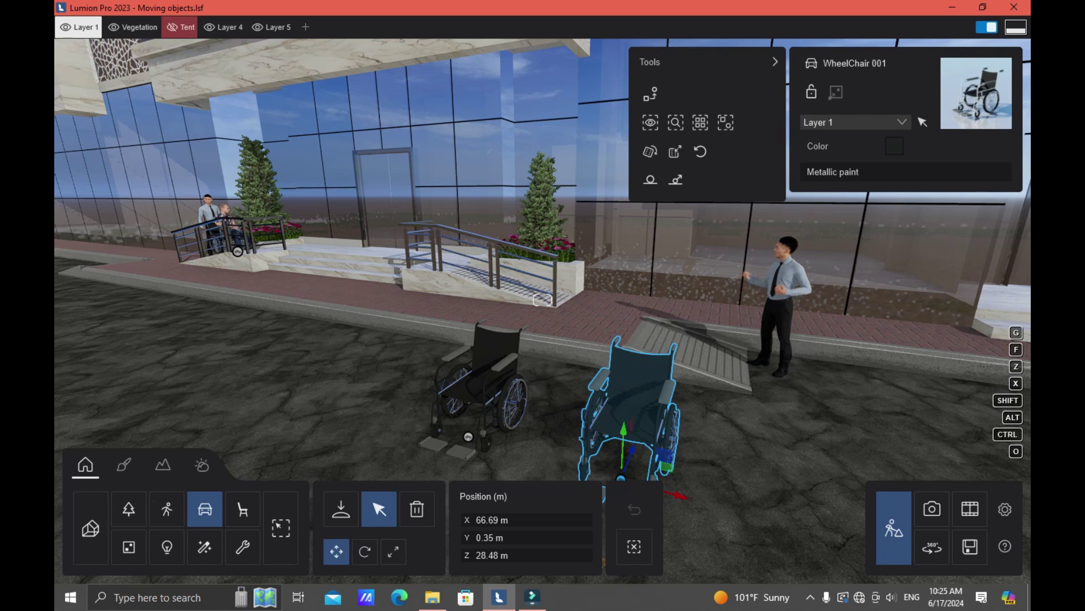
Step: Move the copied wheelchair freely to about X 68.12 m, Z 29.38 m and rotate its heading to face the ramp
drag(621, 478, 814, 459)
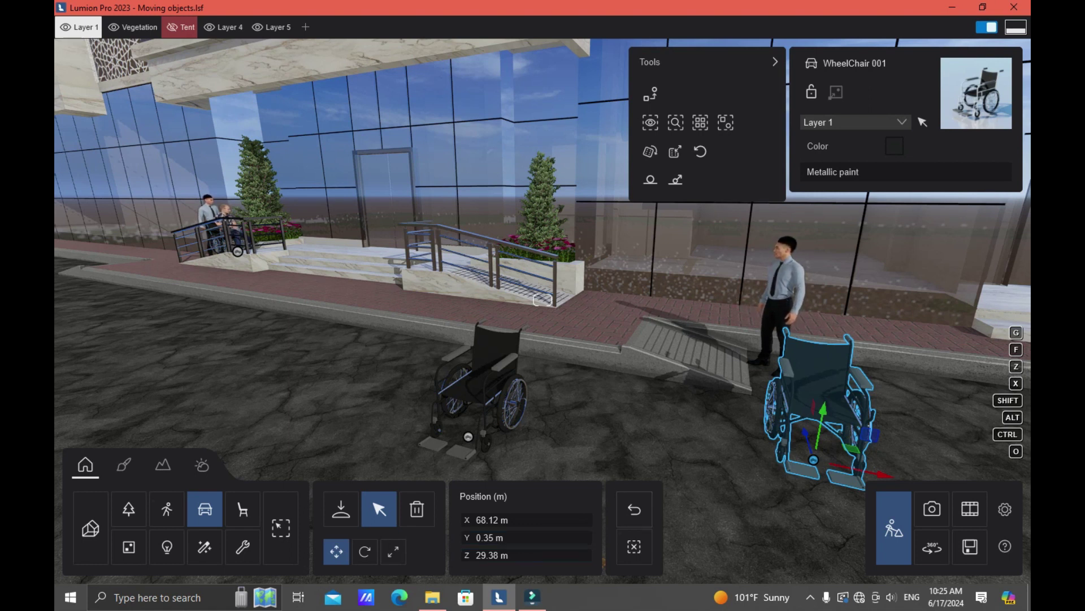
click(365, 551)
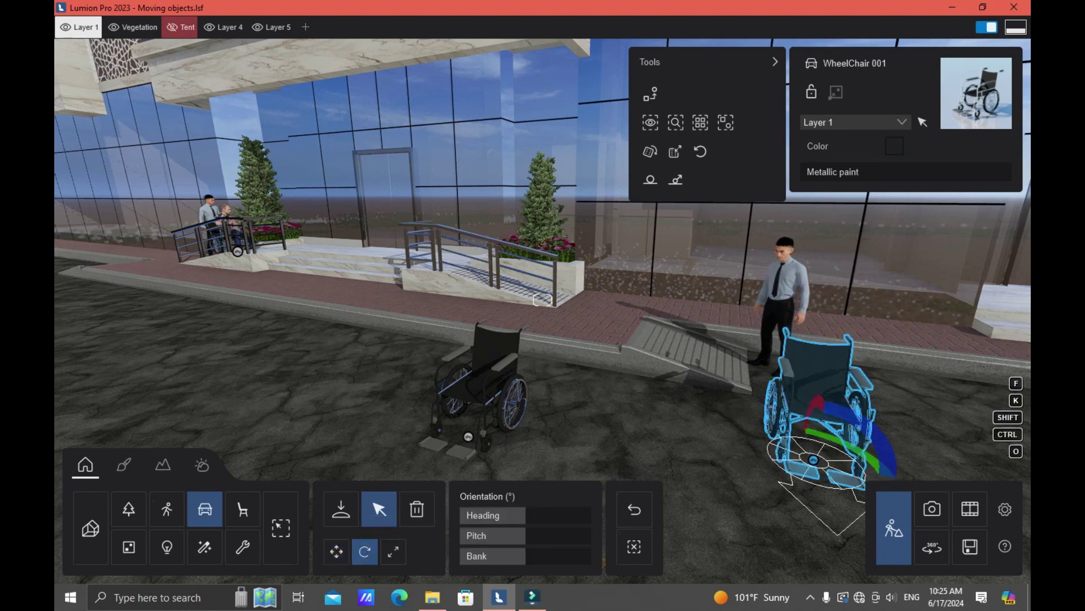
drag(814, 459, 735, 442)
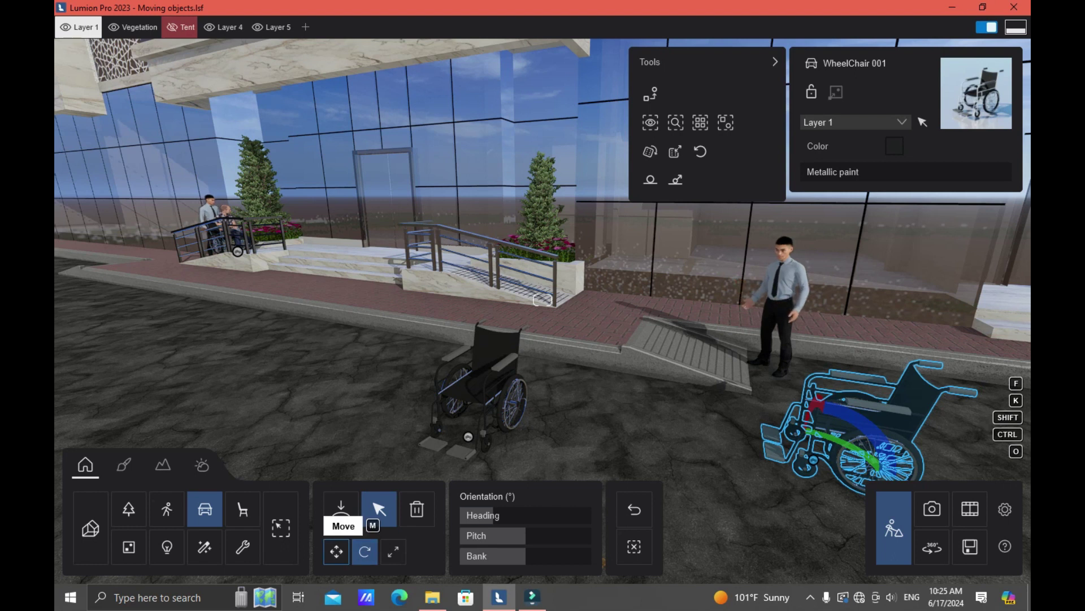
Step: Move the copied wheelchair onto the small ramp at about X 66.76 m, Y 0.55 m, Z 31.19 m, with its orientation following the sloped surface
click(337, 552)
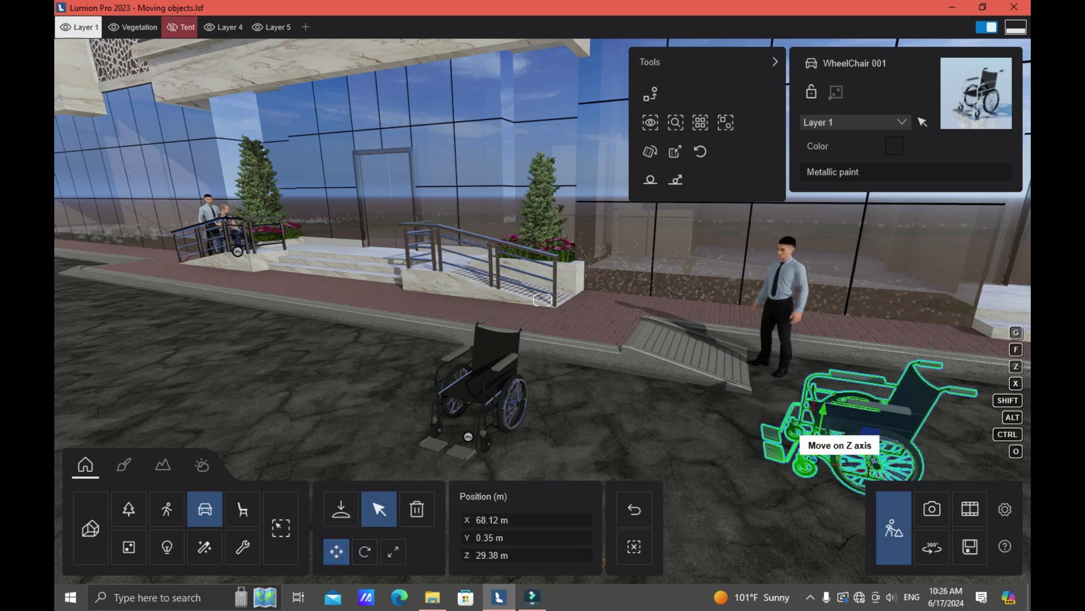
drag(813, 459, 676, 362)
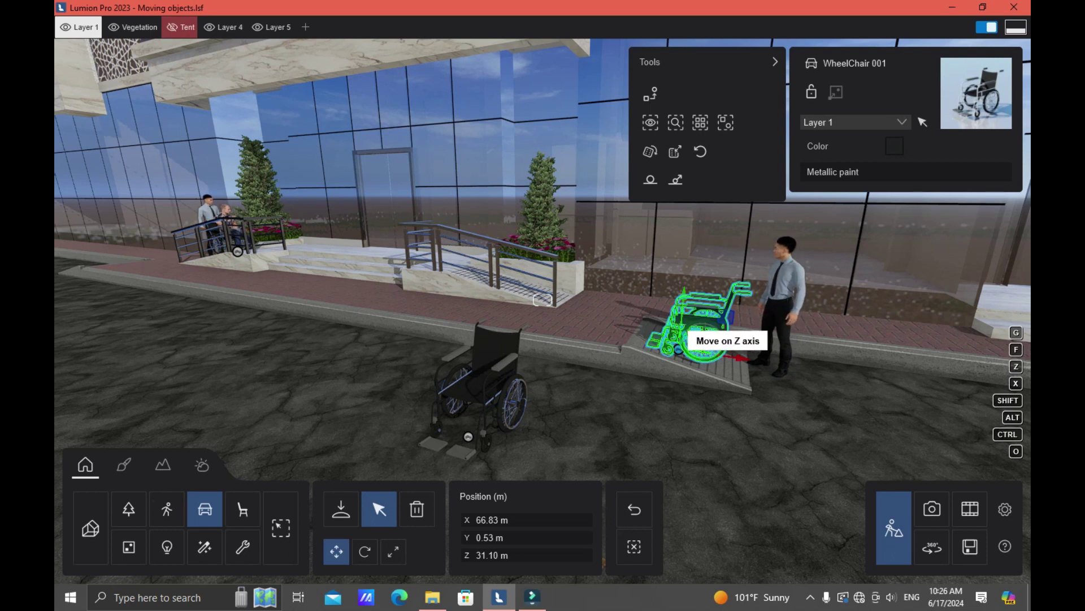
drag(679, 349, 680, 349)
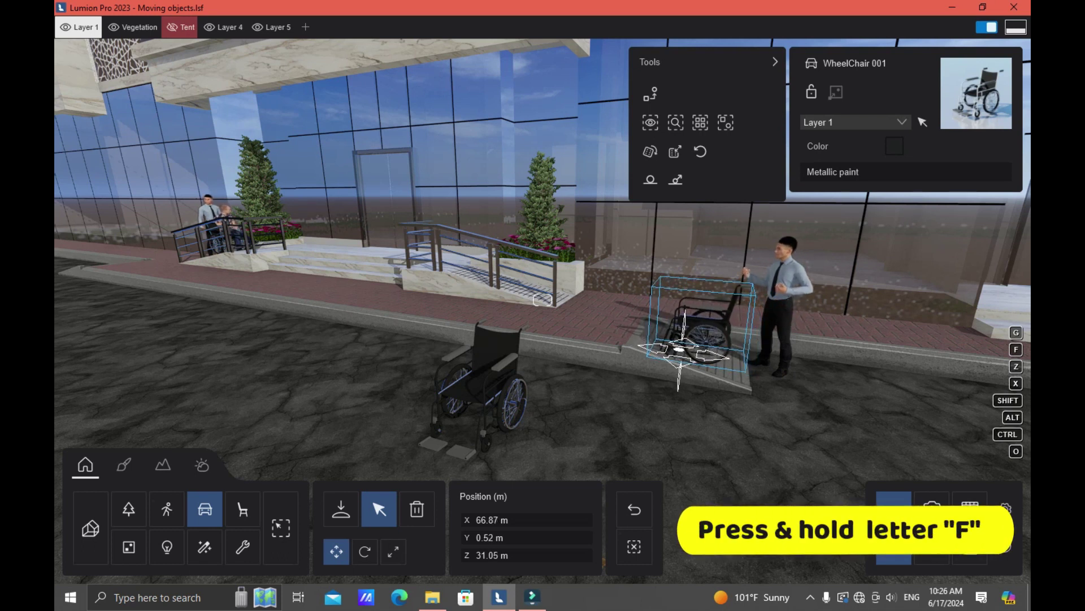
key(f)
drag(679, 349, 674, 345)
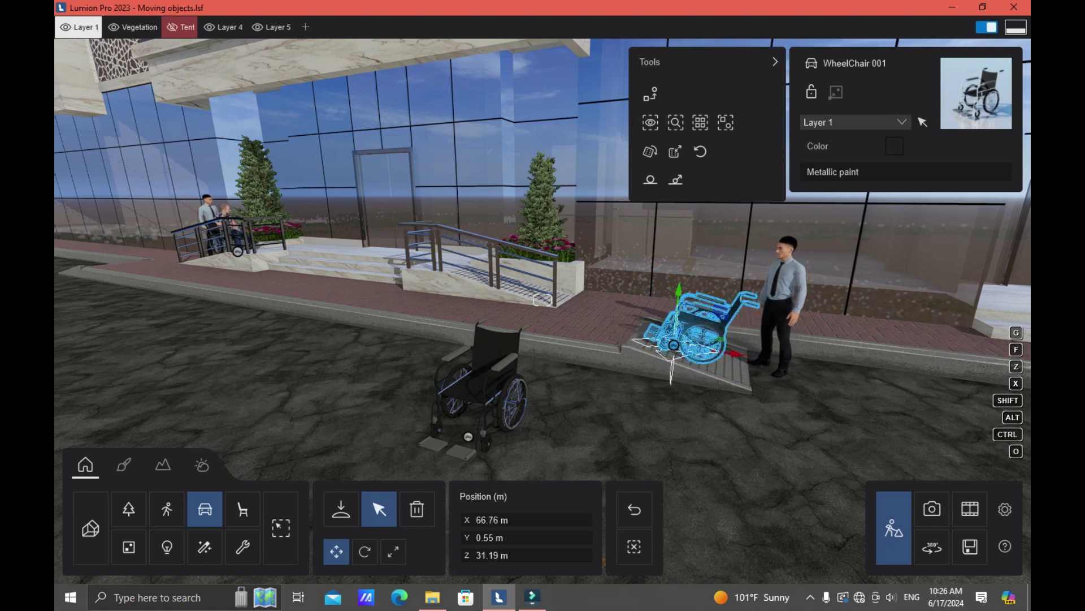